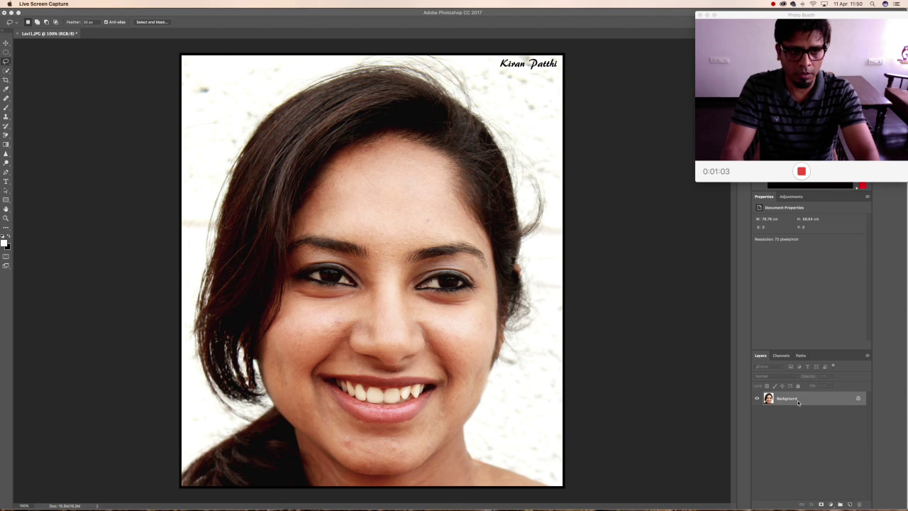
- Duplicate the Background layer twice
{"action": "left_click", "coordinate": [801, 434]}
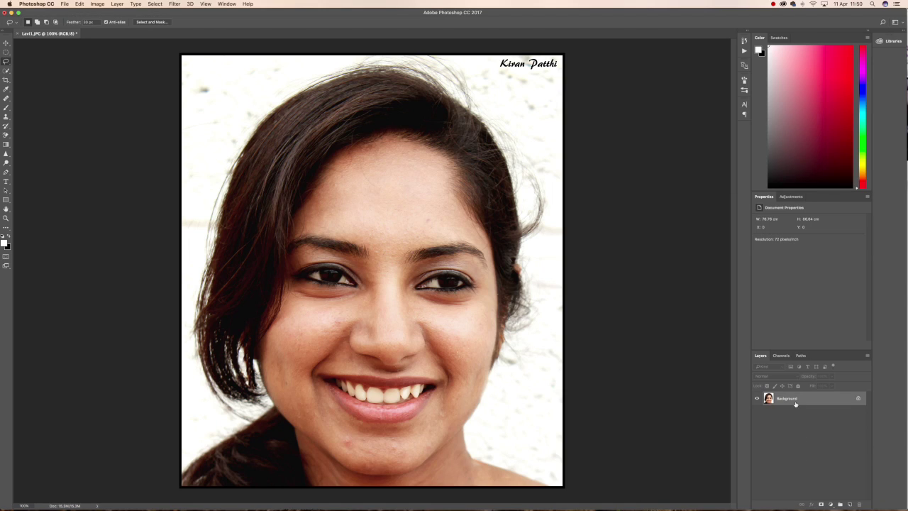
{"action": "key", "text": "super+j"}
{"action": "key", "text": "super+j"}
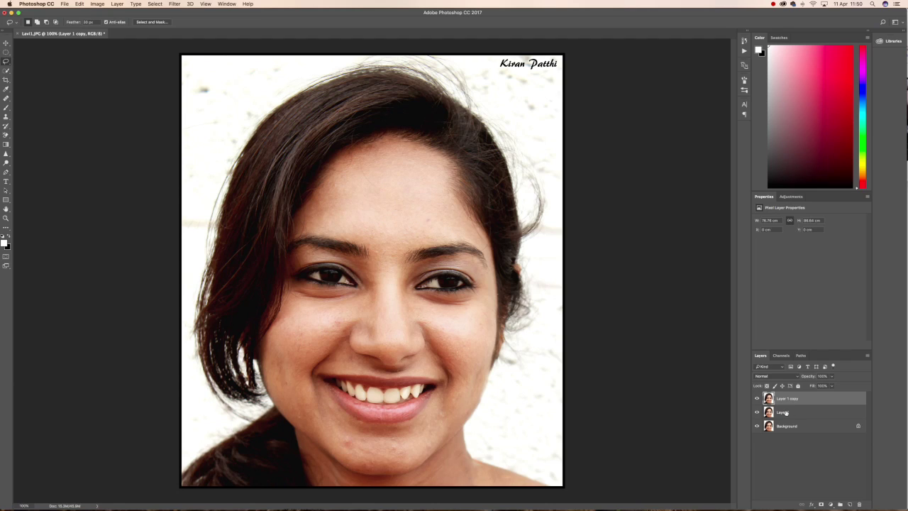
- Hide Layer 1 copy and apply a Gaussian Blur with a radius of about 6.5 pixels to Layer 1
{"action": "left_click", "coordinate": [787, 413]}
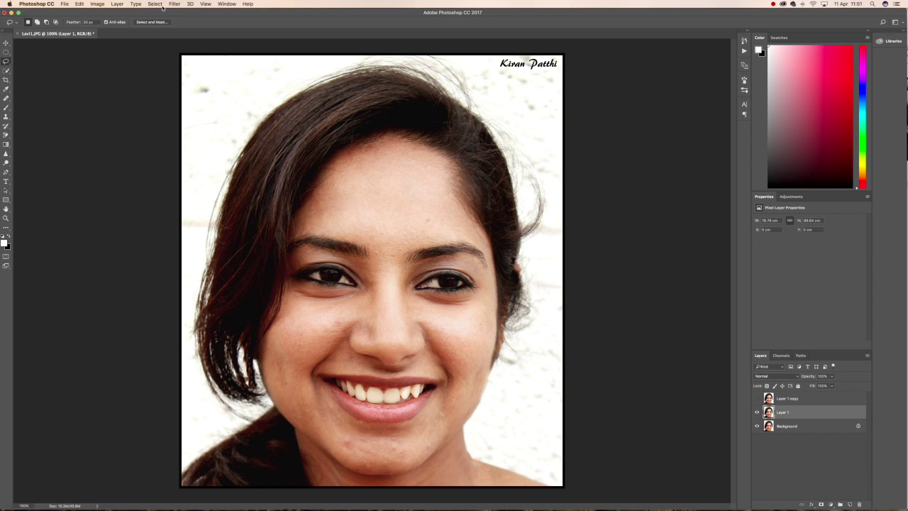
{"action": "left_click", "coordinate": [173, 4]}
{"action": "mouse_move", "coordinate": [206, 88]}
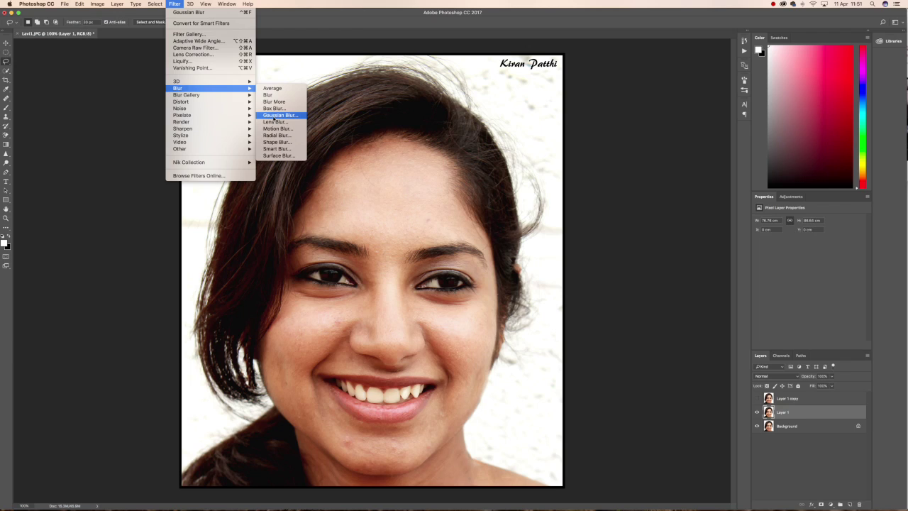
{"action": "left_click", "coordinate": [278, 115]}
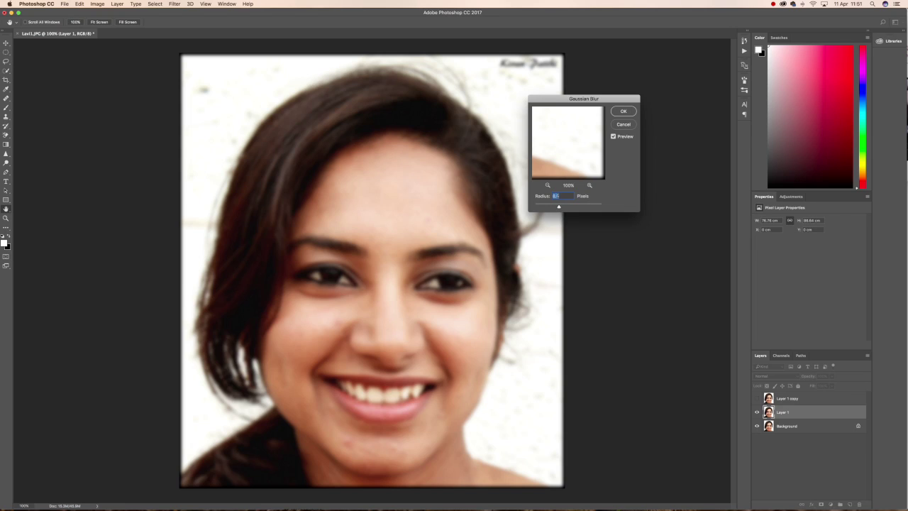
{"action": "mouse_move", "coordinate": [558, 205]}
{"action": "left_mouse_down"}
{"action": "mouse_move", "coordinate": [547, 208]}
{"action": "mouse_move", "coordinate": [578, 208]}
{"action": "mouse_move", "coordinate": [561, 209]}
{"action": "left_mouse_up"}
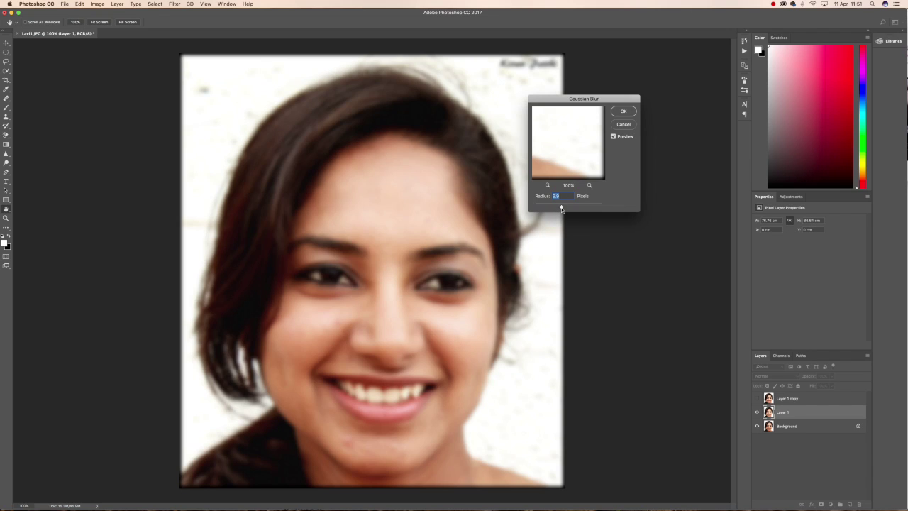
{"action": "left_click_drag", "start_coordinate": [561, 209], "coordinate": [559, 210]}
{"action": "left_click", "coordinate": [624, 111]}
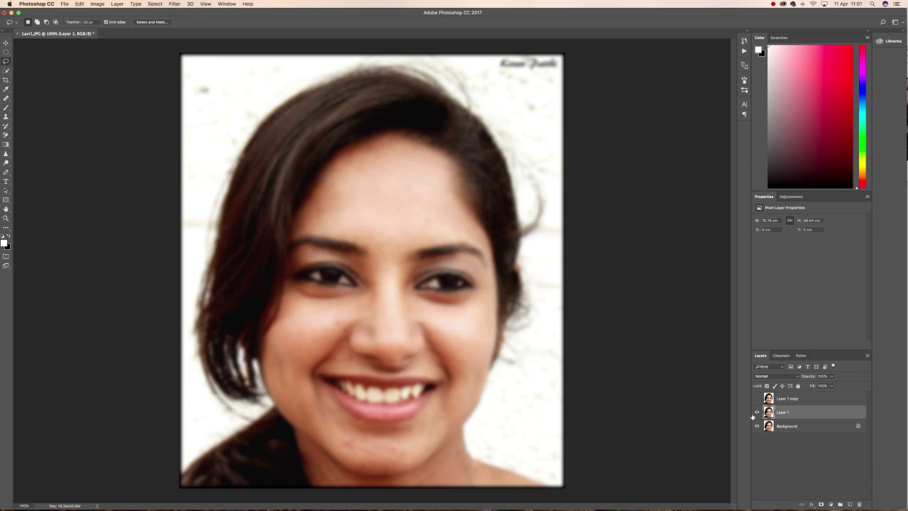
- Toggle the visibility of Layer 1 to compare the blurred portrait with the original
{"action": "left_click", "coordinate": [756, 413]}
{"action": "left_click", "coordinate": [756, 413]}
{"action": "left_click", "coordinate": [756, 413]}
{"action": "left_click", "coordinate": [756, 412]}
- Show and select Layer 1 copy, and open Apply Image for it
{"action": "left_click", "coordinate": [784, 399]}
{"action": "left_click", "coordinate": [756, 398]}
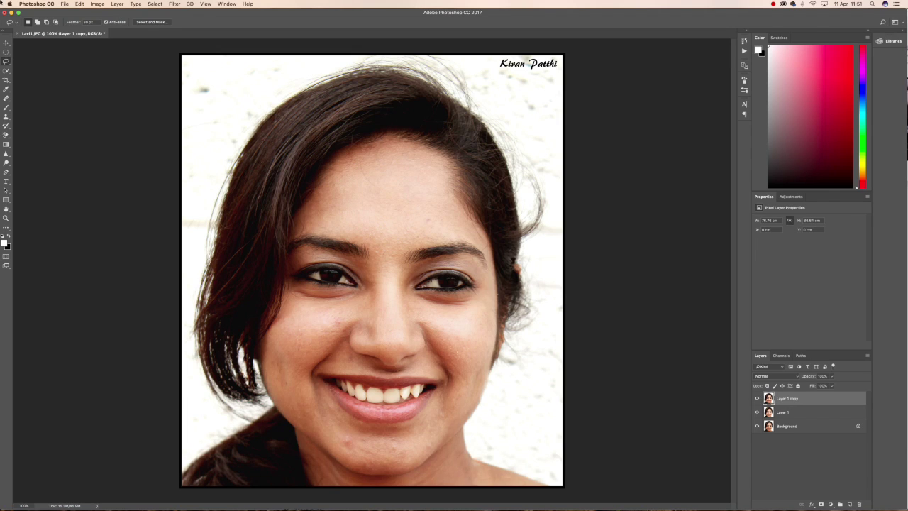
{"action": "left_click", "coordinate": [96, 5]}
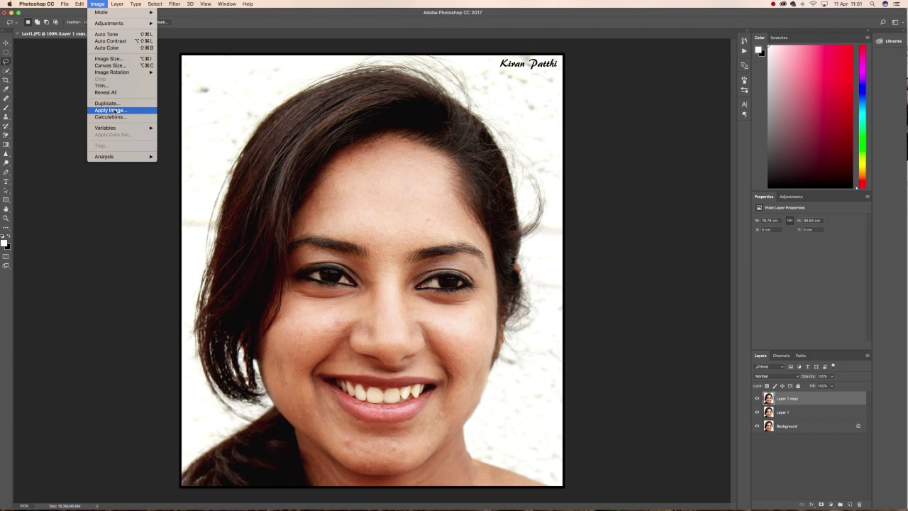
{"action": "left_click", "coordinate": [114, 111]}
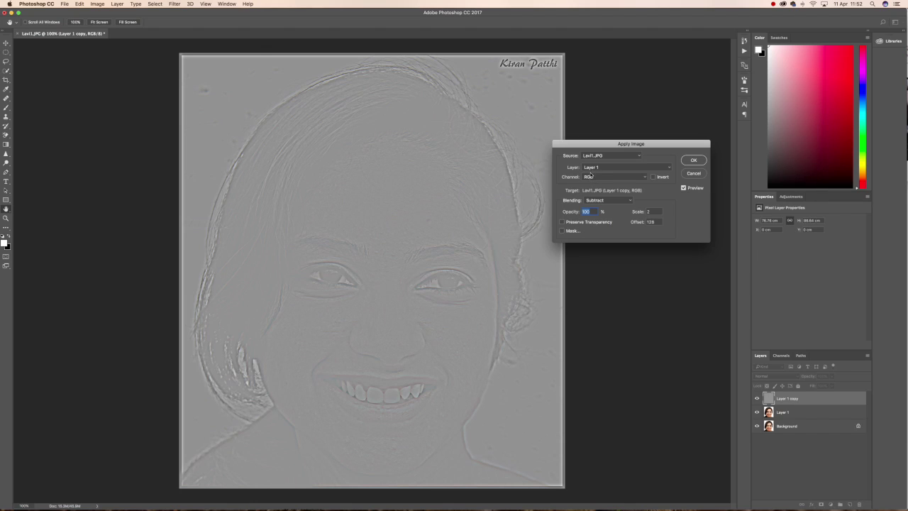
- Set the Apply Image source layer to Merged and its blending to Multiply
{"action": "left_click", "coordinate": [593, 168]}
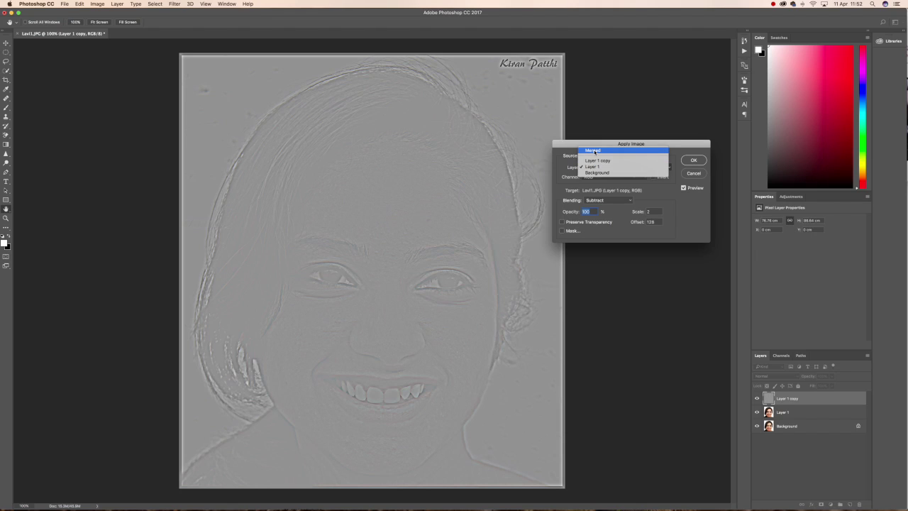
{"action": "left_click", "coordinate": [595, 151]}
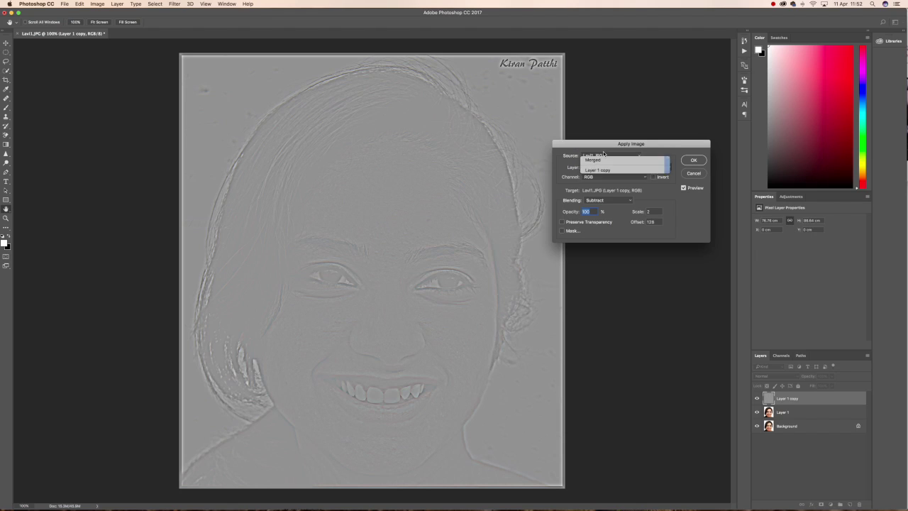
{"action": "left_click", "coordinate": [600, 201]}
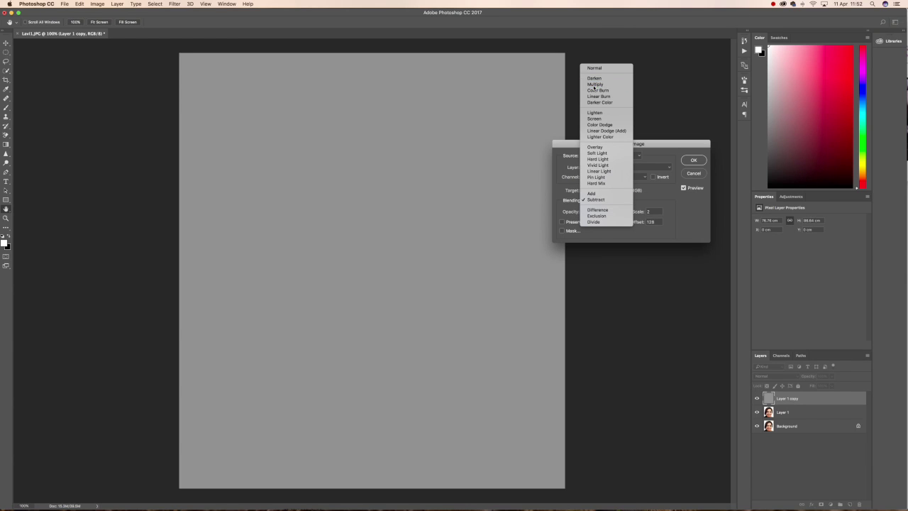
{"action": "left_click", "coordinate": [593, 88]}
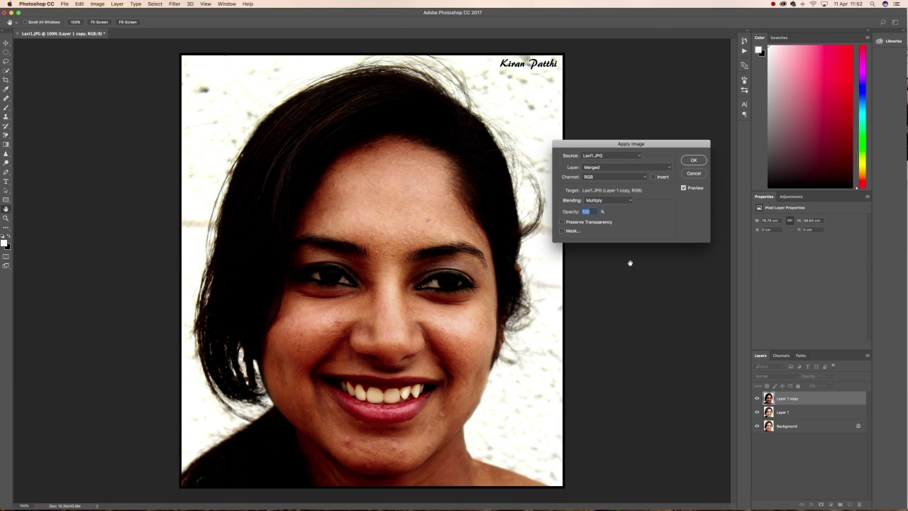
- Apply Layer 1 to Layer 1 copy with Subtract blending, 100% opacity, scale 2 and offset 128
{"action": "left_click", "coordinate": [598, 168]}
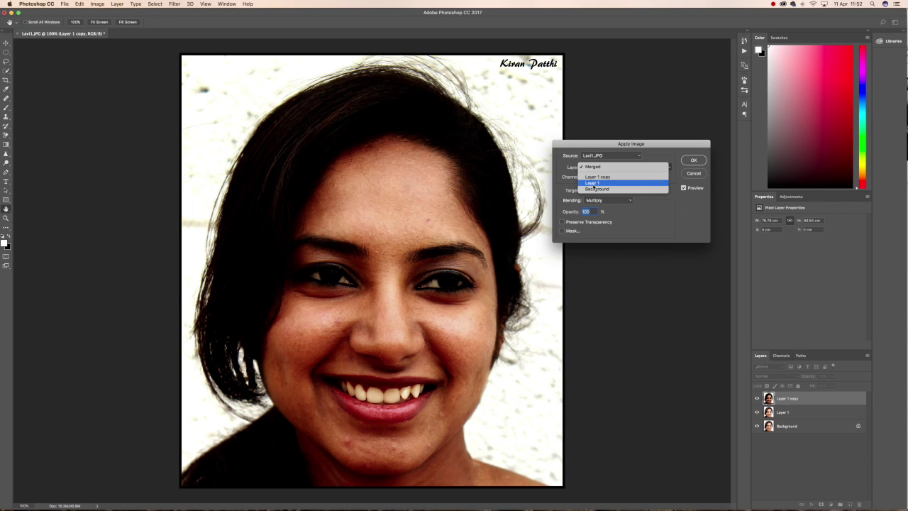
{"action": "left_click", "coordinate": [594, 186]}
{"action": "left_click", "coordinate": [592, 170]}
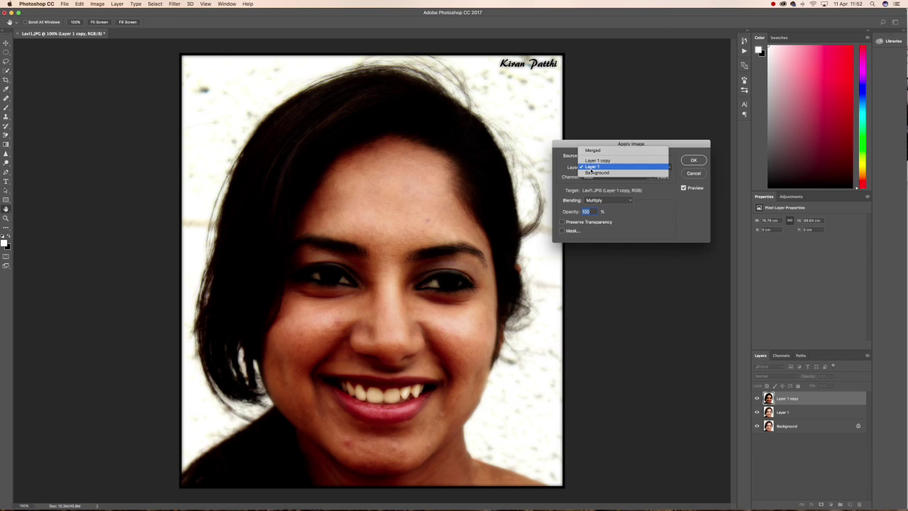
{"action": "left_click", "coordinate": [592, 167]}
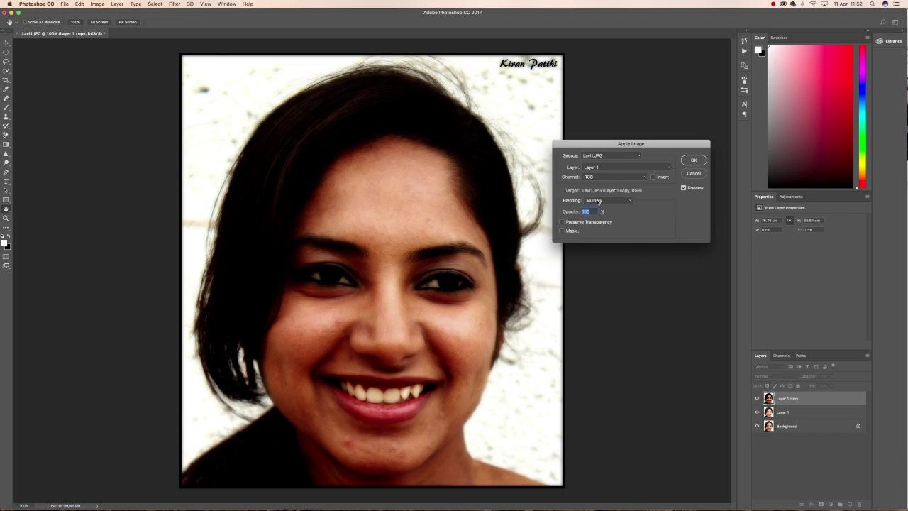
{"action": "left_click", "coordinate": [597, 200]}
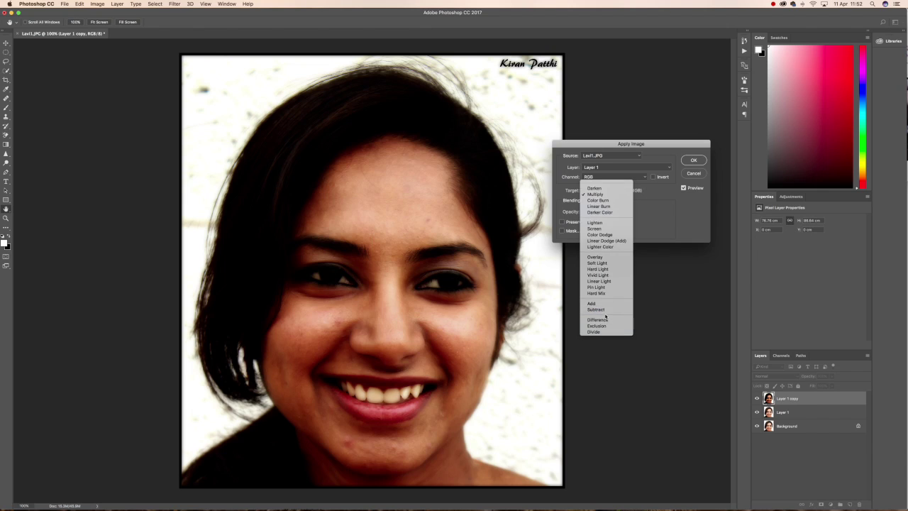
{"action": "left_click", "coordinate": [605, 315]}
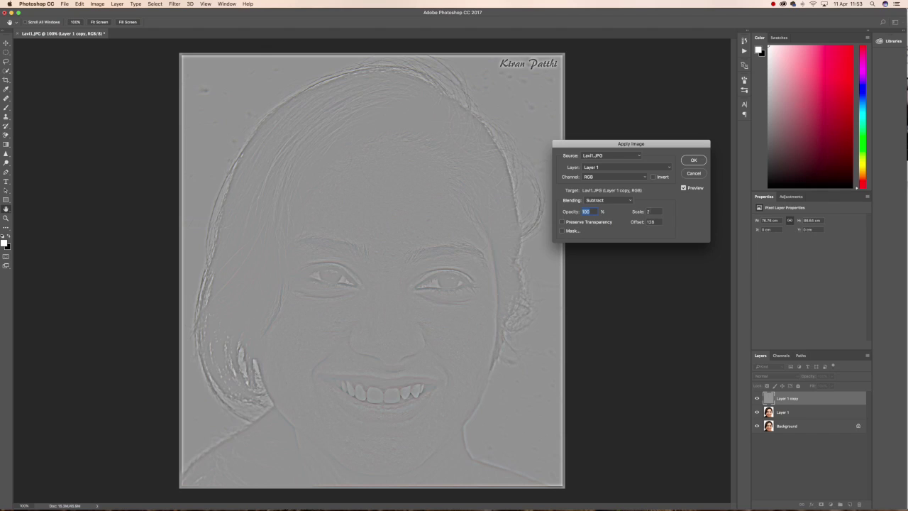
{"action": "key", "text": "Tab"}
{"action": "left_click", "coordinate": [696, 162]}
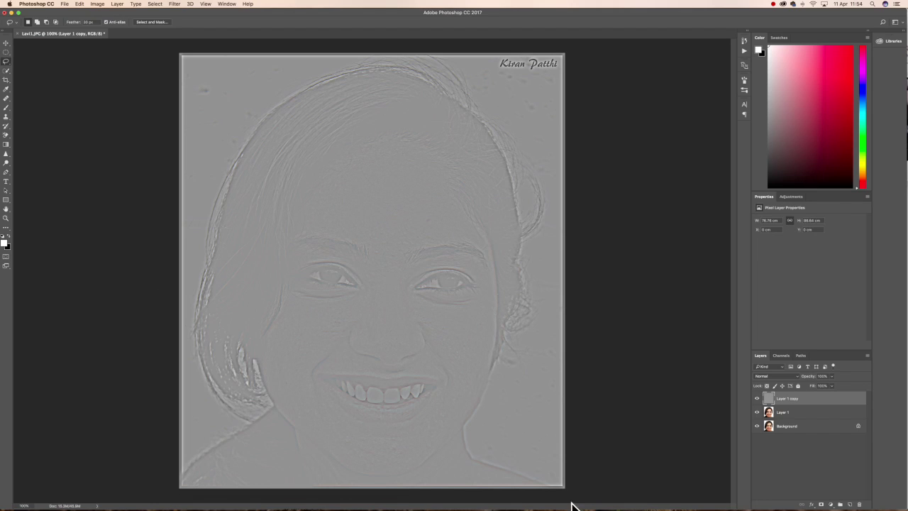
- Set the blend mode of Layer 1 copy to Linear Light
{"action": "left_click", "coordinate": [787, 414], "text": "shift"}
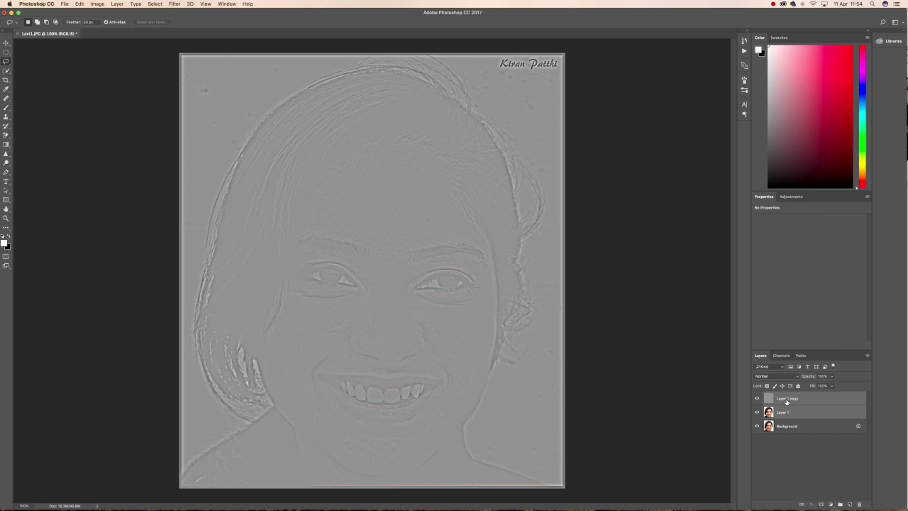
{"action": "left_click", "coordinate": [786, 402]}
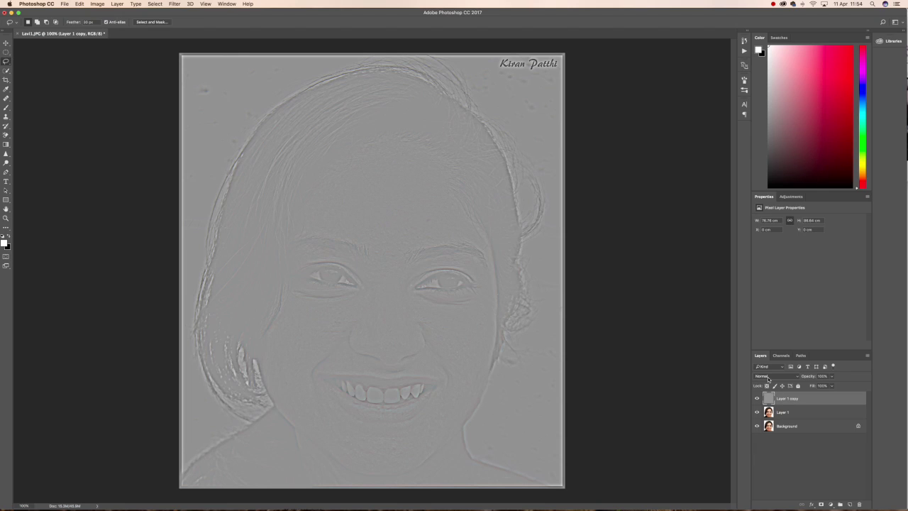
{"action": "left_click", "coordinate": [769, 377]}
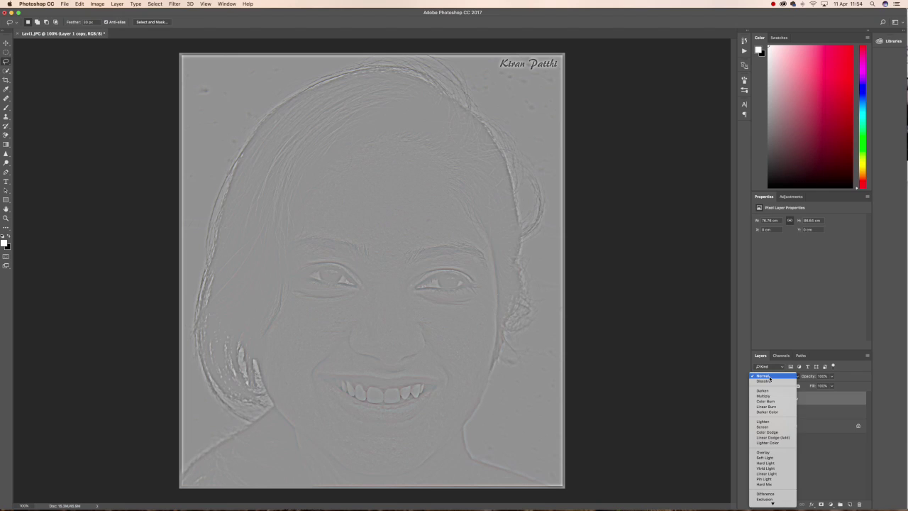
{"action": "scroll", "coordinate": [775, 476], "scroll_direction": "down", "scroll_amount": 1}
{"action": "left_click", "coordinate": [775, 474]}
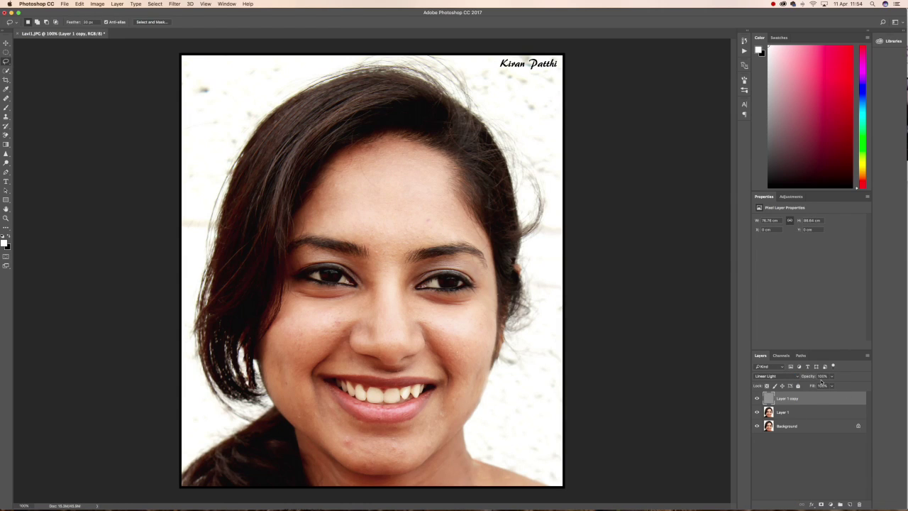
- Toggle the visibility of Layer 1 copy and Layer 1 to inspect what each layer contributes
{"action": "left_click", "coordinate": [757, 399]}
{"action": "left_click", "coordinate": [757, 412]}
{"action": "left_click", "coordinate": [757, 412]}
{"action": "left_click", "coordinate": [757, 399]}
- Group Layer 1 copy and Layer 1, and toggle the group's visibility to compare it with the Background
{"action": "left_click", "coordinate": [787, 413], "text": "shift"}
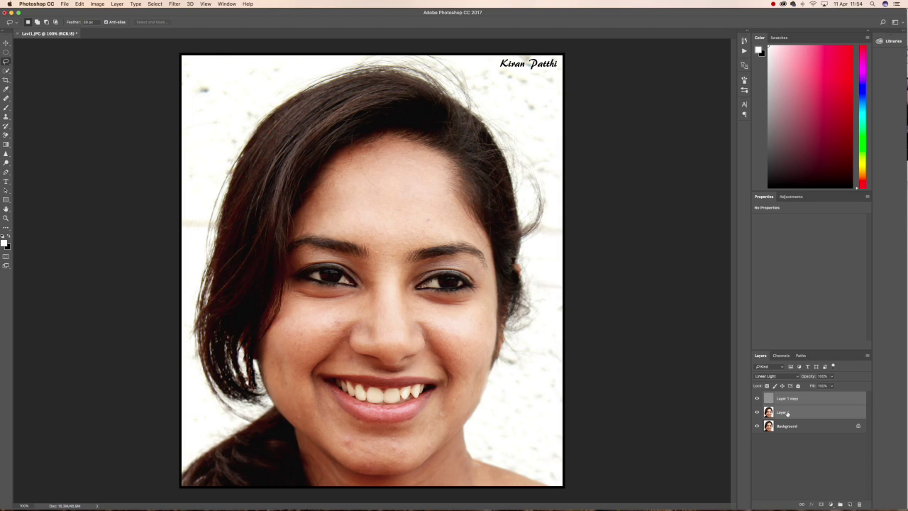
{"action": "key", "text": "super+g"}
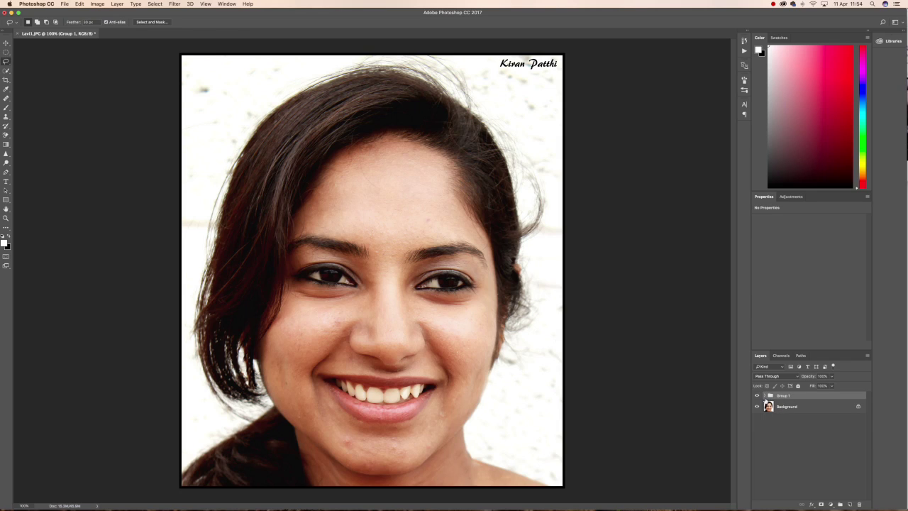
{"action": "left_click", "coordinate": [758, 396]}
{"action": "left_click", "coordinate": [757, 396]}
{"action": "left_click", "coordinate": [757, 395]}
{"action": "left_click", "coordinate": [758, 396]}
{"action": "left_click", "coordinate": [758, 395]}
{"action": "left_click", "coordinate": [757, 396]}
- Expand the group and select the blurred Layer 1 inside it
{"action": "left_click", "coordinate": [764, 396]}
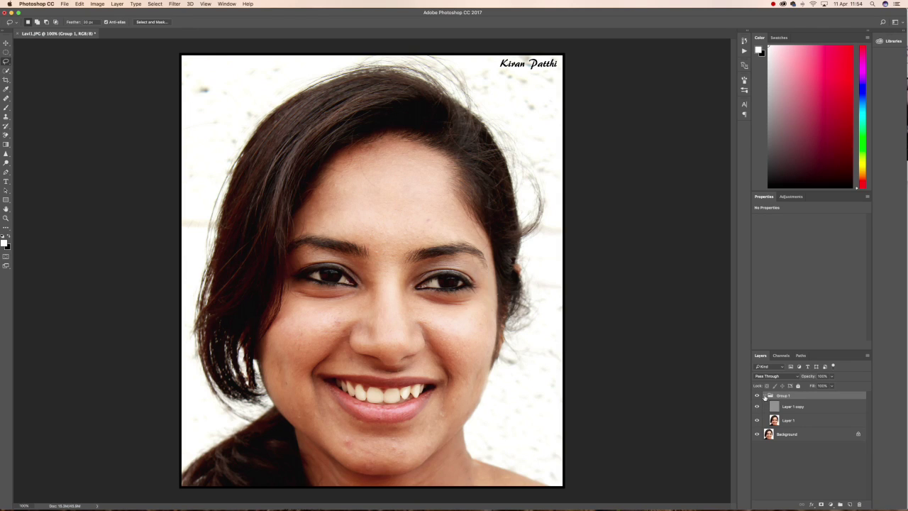
{"action": "left_click", "coordinate": [795, 421]}
{"action": "left_click", "coordinate": [795, 409]}
{"action": "left_click", "coordinate": [794, 414]}
{"action": "left_click", "coordinate": [794, 409]}
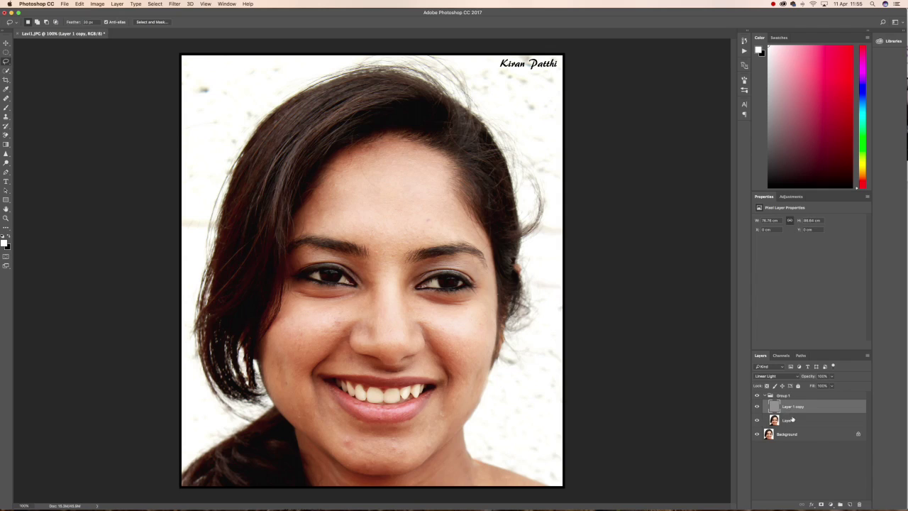
{"action": "left_click", "coordinate": [793, 421]}
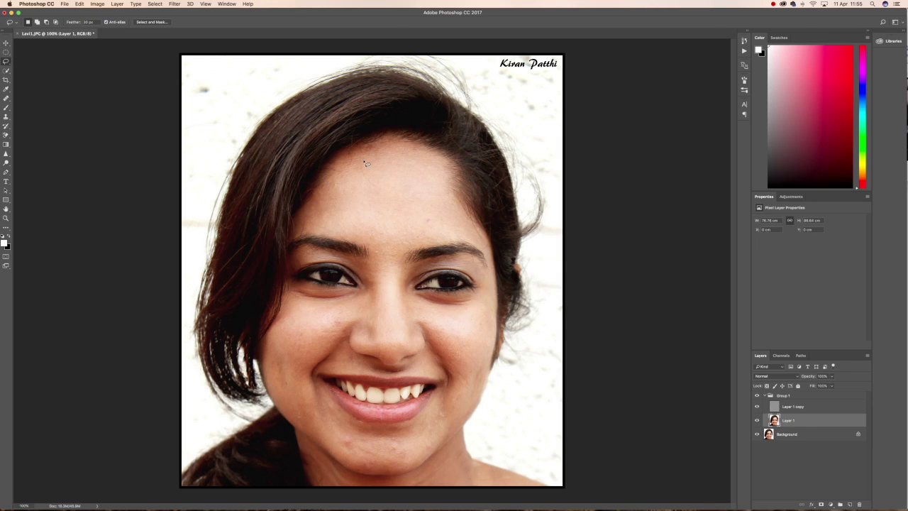
- Lasso a feathered, roughly round area on the left side of the forehead and preview it in Quick Mask
{"action": "mouse_move", "coordinate": [318, 171]}
{"action": "left_mouse_down"}
{"action": "mouse_move", "coordinate": [318, 193]}
{"action": "mouse_move", "coordinate": [327, 209]}
{"action": "mouse_move", "coordinate": [377, 212]}
{"action": "mouse_move", "coordinate": [367, 161]}
{"action": "left_mouse_up"}
{"action": "key", "text": "q"}
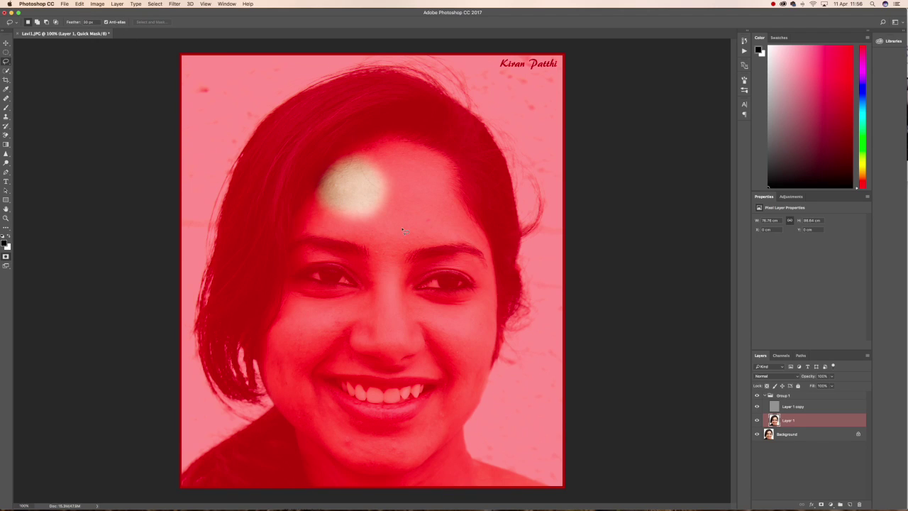
{"action": "key", "text": "q"}
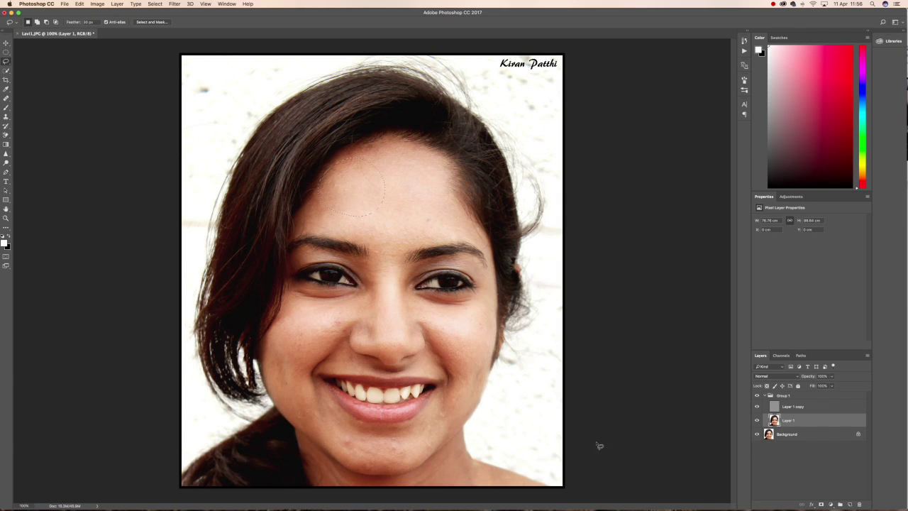
- Apply a Gaussian Blur to the selected forehead area of Layer 1, adjusting the radius for that area
{"action": "left_click", "coordinate": [175, 4]}
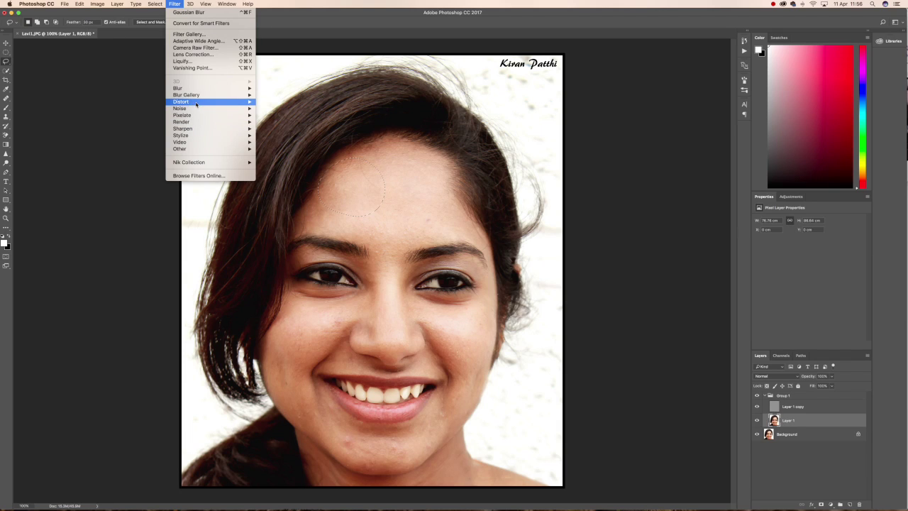
{"action": "mouse_move", "coordinate": [203, 91]}
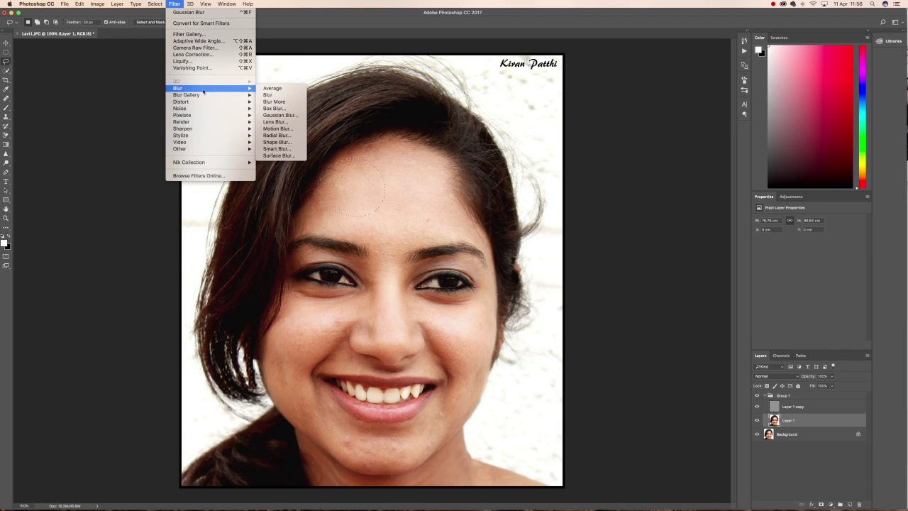
{"action": "left_click", "coordinate": [280, 115]}
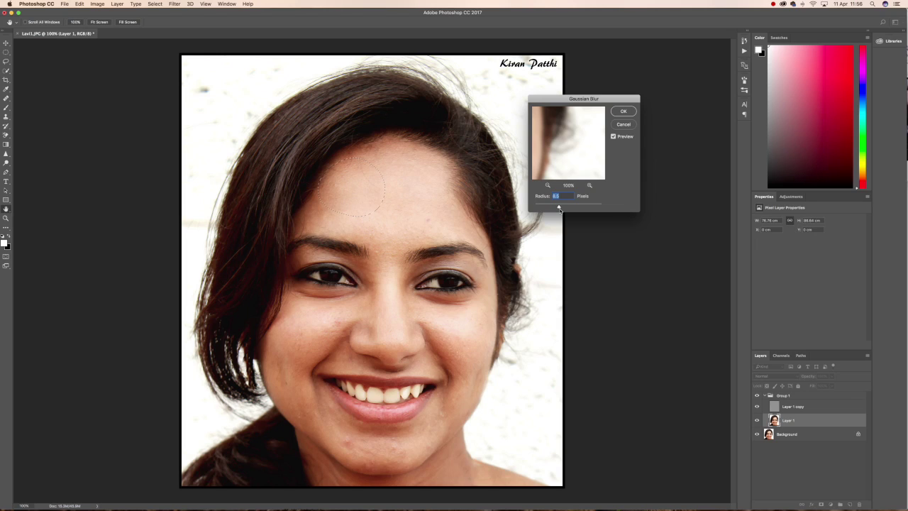
{"action": "left_click_drag", "start_coordinate": [558, 207], "coordinate": [538, 208]}
{"action": "left_click", "coordinate": [624, 112]}
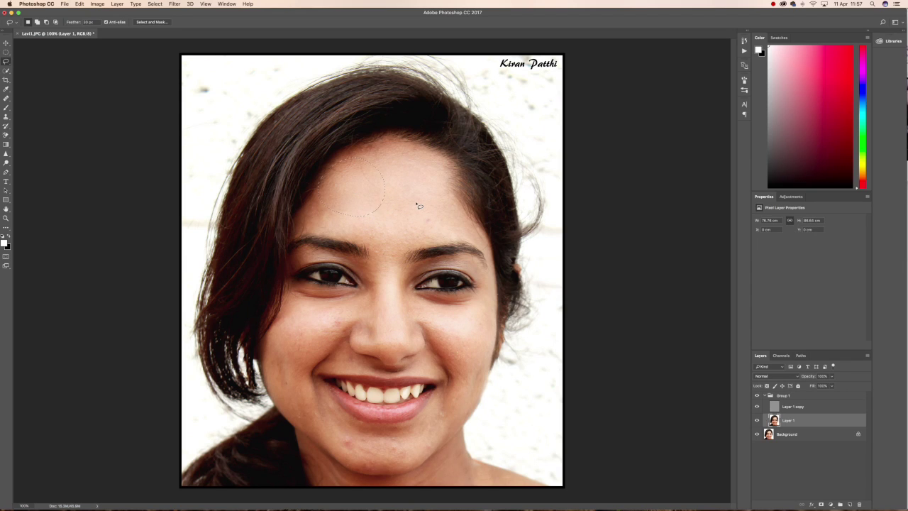
- Lasso the right side of the forehead, the brow area and the nose in turn, reapplying the Gaussian Blur on Layer 1
{"action": "mouse_move", "coordinate": [441, 187]}
{"action": "left_mouse_down"}
{"action": "mouse_move", "coordinate": [439, 163]}
{"action": "mouse_move", "coordinate": [400, 146]}
{"action": "left_mouse_up"}
{"action": "mouse_move", "coordinate": [354, 184]}
{"action": "left_mouse_down"}
{"action": "mouse_move", "coordinate": [399, 222]}
{"action": "mouse_move", "coordinate": [423, 224]}
{"action": "mouse_move", "coordinate": [443, 177]}
{"action": "left_mouse_up"}
{"action": "mouse_move", "coordinate": [411, 248]}
{"action": "left_mouse_down"}
{"action": "mouse_move", "coordinate": [380, 218]}
{"action": "mouse_move", "coordinate": [369, 249]}
{"action": "left_mouse_up"}
{"action": "mouse_move", "coordinate": [370, 289]}
{"action": "left_mouse_down"}
{"action": "mouse_move", "coordinate": [371, 327]}
{"action": "mouse_move", "coordinate": [401, 359]}
{"action": "mouse_move", "coordinate": [420, 336]}
{"action": "mouse_move", "coordinate": [406, 249]}
{"action": "left_mouse_up"}
{"action": "mouse_move", "coordinate": [300, 355]}
{"action": "left_mouse_down"}
{"action": "mouse_move", "coordinate": [361, 325]}
{"action": "mouse_move", "coordinate": [363, 300]}
{"action": "mouse_move", "coordinate": [348, 295]}
{"action": "mouse_move", "coordinate": [361, 328]}
{"action": "mouse_move", "coordinate": [348, 337]}
{"action": "mouse_move", "coordinate": [347, 354]}
{"action": "mouse_move", "coordinate": [379, 373]}
{"action": "mouse_move", "coordinate": [431, 361]}
{"action": "mouse_move", "coordinate": [428, 344]}
{"action": "mouse_move", "coordinate": [359, 326]}
{"action": "left_mouse_up"}
{"action": "left_click", "coordinate": [175, 5]}
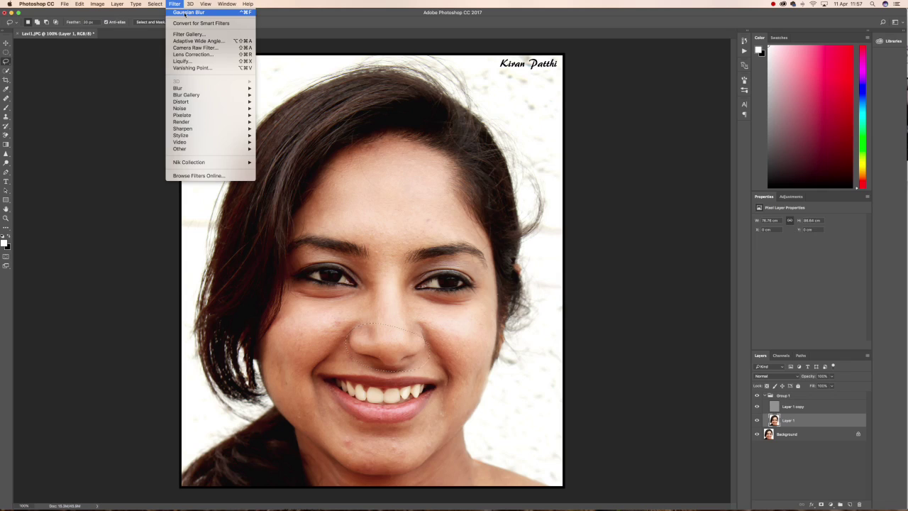
{"action": "left_click", "coordinate": [174, 4]}
- Lasso the skin of the left cheek on Layer 1 and reapply the Gaussian Blur to it
{"action": "mouse_move", "coordinate": [339, 346]}
{"action": "left_mouse_down"}
{"action": "mouse_move", "coordinate": [337, 310]}
{"action": "mouse_move", "coordinate": [319, 303]}
{"action": "mouse_move", "coordinate": [280, 314]}
{"action": "left_mouse_up"}
{"action": "mouse_move", "coordinate": [284, 364]}
{"action": "left_mouse_down"}
{"action": "mouse_move", "coordinate": [309, 372]}
{"action": "mouse_move", "coordinate": [342, 339]}
{"action": "left_mouse_up"}
{"action": "left_click", "coordinate": [175, 4]}
{"action": "left_click", "coordinate": [181, 13]}
- Smooth the lower forehead and the bridge of the nose by lassoing each area and reapplying the Gaussian Blur
{"action": "mouse_move", "coordinate": [356, 197]}
{"action": "left_mouse_down"}
{"action": "mouse_move", "coordinate": [334, 192]}
{"action": "mouse_move", "coordinate": [313, 205]}
{"action": "mouse_move", "coordinate": [315, 223]}
{"action": "mouse_move", "coordinate": [349, 237]}
{"action": "mouse_move", "coordinate": [410, 231]}
{"action": "mouse_move", "coordinate": [396, 199]}
{"action": "mouse_move", "coordinate": [332, 196]}
{"action": "left_mouse_up"}
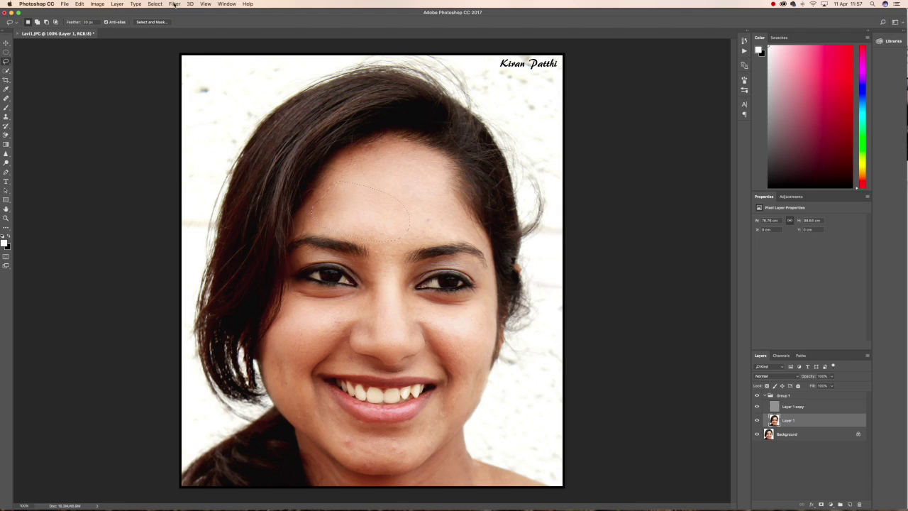
{"action": "left_click", "coordinate": [173, 4]}
{"action": "left_click", "coordinate": [179, 14]}
{"action": "mouse_move", "coordinate": [401, 282]}
{"action": "left_mouse_down"}
{"action": "mouse_move", "coordinate": [394, 230]}
{"action": "mouse_move", "coordinate": [370, 256]}
{"action": "mouse_move", "coordinate": [378, 295]}
{"action": "mouse_move", "coordinate": [400, 284]}
{"action": "left_mouse_up"}
{"action": "left_click", "coordinate": [173, 5]}
{"action": "left_click", "coordinate": [180, 14]}
- Lasso the right cheek and the skin under the left eye separately, reapplying the Gaussian Blur to each
{"action": "mouse_move", "coordinate": [480, 334]}
{"action": "left_mouse_down"}
{"action": "mouse_move", "coordinate": [455, 312]}
{"action": "mouse_move", "coordinate": [438, 314]}
{"action": "mouse_move", "coordinate": [426, 323]}
{"action": "mouse_move", "coordinate": [424, 352]}
{"action": "mouse_move", "coordinate": [463, 378]}
{"action": "mouse_move", "coordinate": [482, 320]}
{"action": "left_mouse_up"}
{"action": "left_click", "coordinate": [174, 4]}
{"action": "left_click", "coordinate": [179, 12]}
{"action": "mouse_move", "coordinate": [347, 315]}
{"action": "left_mouse_down"}
{"action": "mouse_move", "coordinate": [324, 318]}
{"action": "mouse_move", "coordinate": [295, 348]}
{"action": "mouse_move", "coordinate": [292, 399]}
{"action": "mouse_move", "coordinate": [304, 401]}
{"action": "mouse_move", "coordinate": [343, 366]}
{"action": "mouse_move", "coordinate": [367, 370]}
{"action": "mouse_move", "coordinate": [369, 357]}
{"action": "mouse_move", "coordinate": [345, 344]}
{"action": "mouse_move", "coordinate": [345, 316]}
{"action": "left_mouse_up"}
{"action": "left_click", "coordinate": [175, 5]}
{"action": "left_click", "coordinate": [186, 12]}
- Lasso the skin beside the left mouth corner and the chin separately, reapplying the Gaussian Blur to each
{"action": "mouse_move", "coordinate": [341, 418]}
{"action": "left_mouse_down"}
{"action": "mouse_move", "coordinate": [312, 401]}
{"action": "mouse_move", "coordinate": [292, 403]}
{"action": "mouse_move", "coordinate": [293, 424]}
{"action": "mouse_move", "coordinate": [342, 450]}
{"action": "mouse_move", "coordinate": [362, 438]}
{"action": "mouse_move", "coordinate": [338, 413]}
{"action": "left_mouse_up"}
{"action": "left_click", "coordinate": [175, 4]}
{"action": "left_click", "coordinate": [186, 14]}
{"action": "mouse_move", "coordinate": [364, 426]}
{"action": "left_mouse_down"}
{"action": "mouse_move", "coordinate": [330, 448]}
{"action": "mouse_move", "coordinate": [343, 466]}
{"action": "mouse_move", "coordinate": [403, 473]}
{"action": "mouse_move", "coordinate": [427, 461]}
{"action": "mouse_move", "coordinate": [430, 449]}
{"action": "mouse_move", "coordinate": [410, 431]}
{"action": "left_mouse_up"}
{"action": "left_click", "coordinate": [175, 4]}
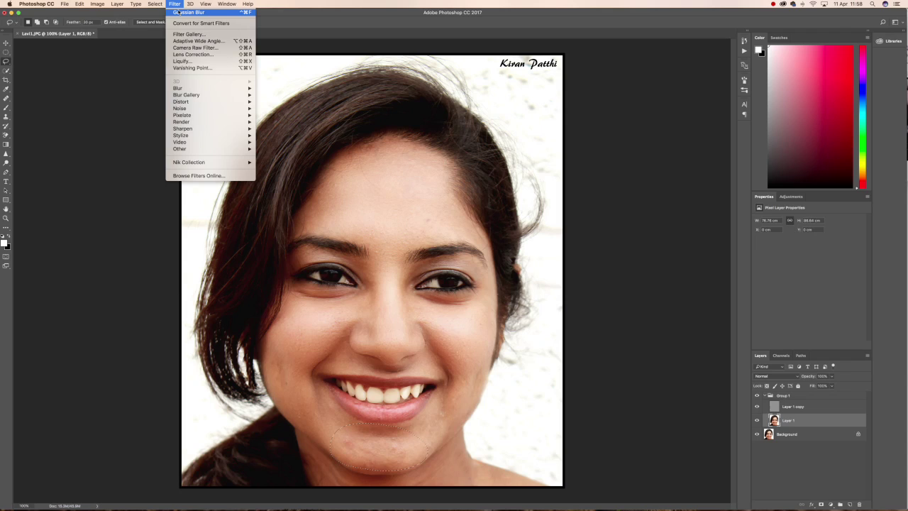
{"action": "left_click", "coordinate": [178, 14]}
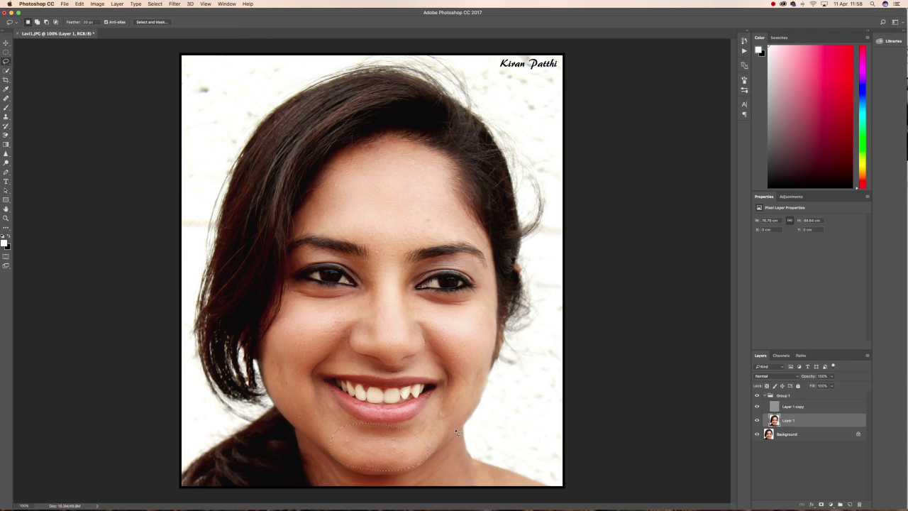
- Soften the right jawline and the neck below the chin with a separate lasso selection and repeated Gaussian Blur
{"action": "mouse_move", "coordinate": [479, 409]}
{"action": "left_mouse_down"}
{"action": "mouse_move", "coordinate": [487, 374]}
{"action": "mouse_move", "coordinate": [463, 349]}
{"action": "mouse_move", "coordinate": [446, 362]}
{"action": "mouse_move", "coordinate": [420, 437]}
{"action": "mouse_move", "coordinate": [456, 449]}
{"action": "mouse_move", "coordinate": [479, 409]}
{"action": "left_mouse_up"}
{"action": "left_click", "coordinate": [175, 4]}
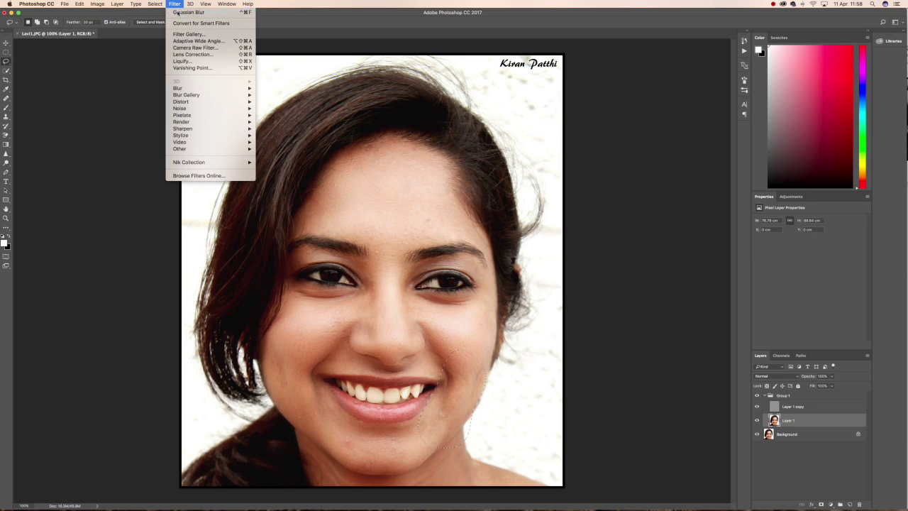
{"action": "left_click", "coordinate": [178, 15]}
{"action": "mouse_move", "coordinate": [428, 470]}
{"action": "left_mouse_down"}
{"action": "mouse_move", "coordinate": [397, 471]}
{"action": "mouse_move", "coordinate": [340, 443]}
{"action": "mouse_move", "coordinate": [317, 458]}
{"action": "mouse_move", "coordinate": [316, 474]}
{"action": "mouse_move", "coordinate": [399, 500]}
{"action": "mouse_move", "coordinate": [483, 503]}
{"action": "mouse_move", "coordinate": [489, 480]}
{"action": "mouse_move", "coordinate": [449, 430]}
{"action": "mouse_move", "coordinate": [406, 456]}
{"action": "mouse_move", "coordinate": [358, 447]}
{"action": "left_mouse_up"}
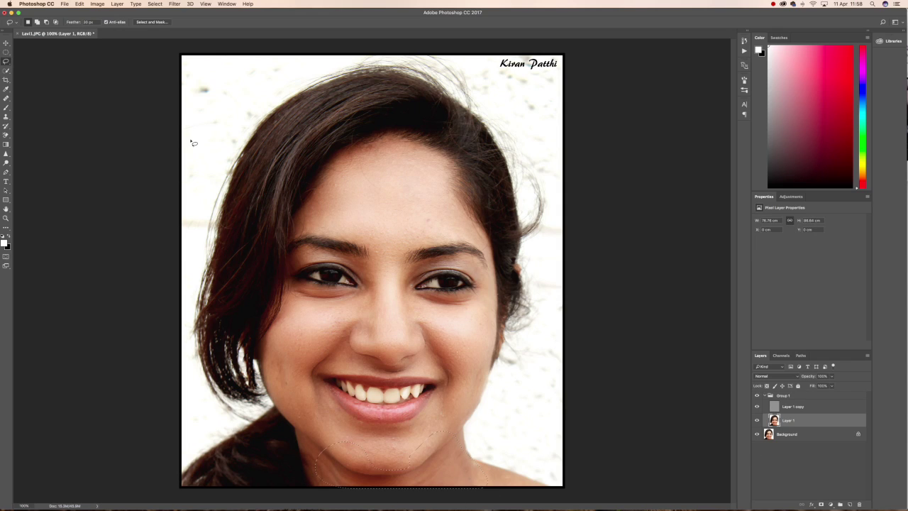
{"action": "left_click", "coordinate": [171, 4]}
{"action": "left_click", "coordinate": [171, 12]}
- Lasso the area between the eyebrows and a small patch of the left cheek, reapplying the Gaussian Blur to each
{"action": "mouse_move", "coordinate": [425, 248]}
{"action": "left_mouse_down"}
{"action": "mouse_move", "coordinate": [419, 227]}
{"action": "mouse_move", "coordinate": [370, 226]}
{"action": "mouse_move", "coordinate": [366, 246]}
{"action": "mouse_move", "coordinate": [386, 267]}
{"action": "left_mouse_up"}
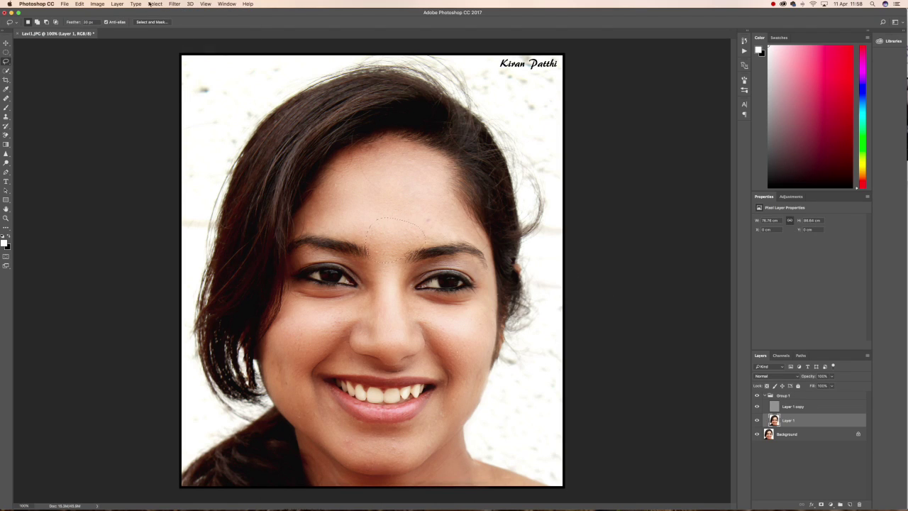
{"action": "left_click", "coordinate": [174, 4]}
{"action": "left_click", "coordinate": [176, 12]}
{"action": "mouse_move", "coordinate": [339, 317]}
{"action": "left_mouse_down"}
{"action": "mouse_move", "coordinate": [320, 331]}
{"action": "mouse_move", "coordinate": [334, 357]}
{"action": "mouse_move", "coordinate": [355, 359]}
{"action": "mouse_move", "coordinate": [340, 319]}
{"action": "left_mouse_up"}
{"action": "left_click", "coordinate": [174, 4]}
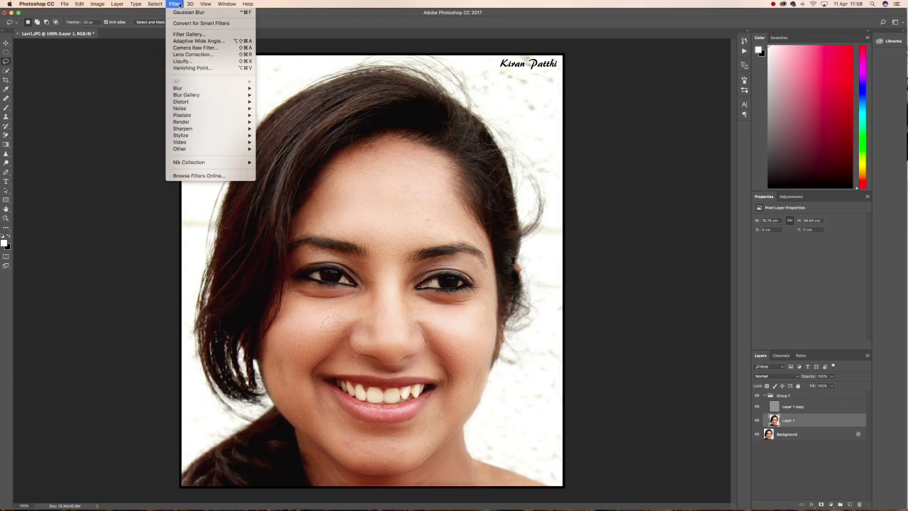
{"action": "left_click", "coordinate": [178, 12]}
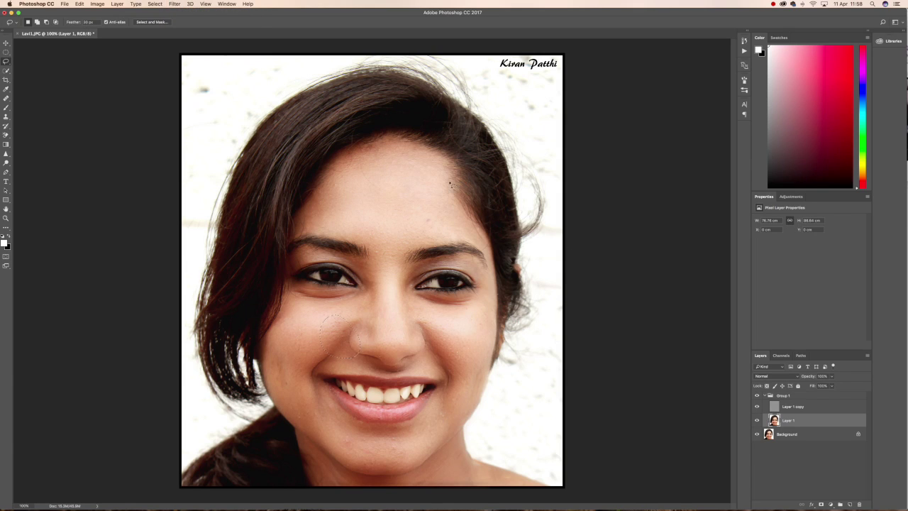
- Lasso the right temple and the left forehead edge along the hairline, reapplying the Gaussian Blur to each
{"action": "mouse_move", "coordinate": [461, 213]}
{"action": "left_mouse_down"}
{"action": "mouse_move", "coordinate": [380, 223]}
{"action": "mouse_move", "coordinate": [384, 238]}
{"action": "mouse_move", "coordinate": [467, 236]}
{"action": "mouse_move", "coordinate": [454, 211]}
{"action": "left_mouse_up"}
{"action": "left_click", "coordinate": [179, 4]}
{"action": "left_click", "coordinate": [185, 13]}
{"action": "mouse_move", "coordinate": [310, 206]}
{"action": "left_mouse_down"}
{"action": "mouse_move", "coordinate": [361, 163]}
{"action": "mouse_move", "coordinate": [327, 165]}
{"action": "left_mouse_up"}
{"action": "left_click", "coordinate": [173, 4]}
{"action": "left_click", "coordinate": [177, 12]}
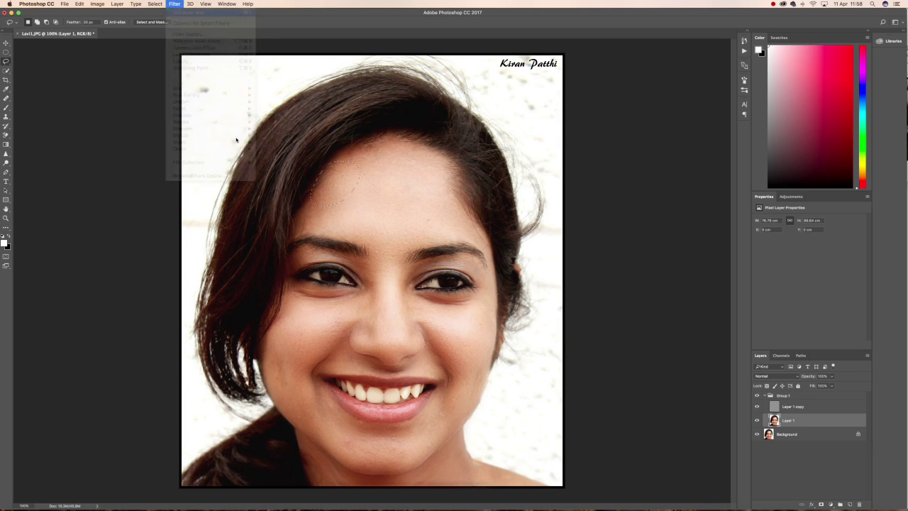
- Clear the selection, repeat the Gaussian Blur near the left eye on Layer 1, and lasso a patch of the chin
{"action": "key", "text": "ctrl+d"}
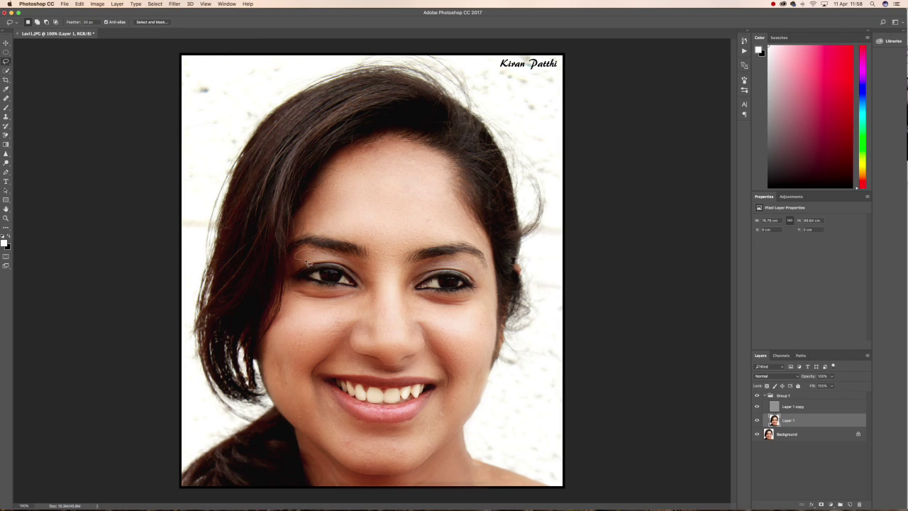
{"action": "left_click", "coordinate": [174, 4]}
{"action": "left_click", "coordinate": [188, 13]}
{"action": "mouse_move", "coordinate": [396, 449]}
{"action": "left_mouse_down"}
{"action": "mouse_move", "coordinate": [348, 449]}
{"action": "mouse_move", "coordinate": [361, 464]}
{"action": "mouse_move", "coordinate": [398, 451]}
{"action": "left_mouse_up"}
- Collapse Group 1 and toggle its visibility repeatedly to compare the retouched skin with the Background
{"action": "mouse_move", "coordinate": [572, 500]}
{"action": "left_click", "coordinate": [765, 395]}
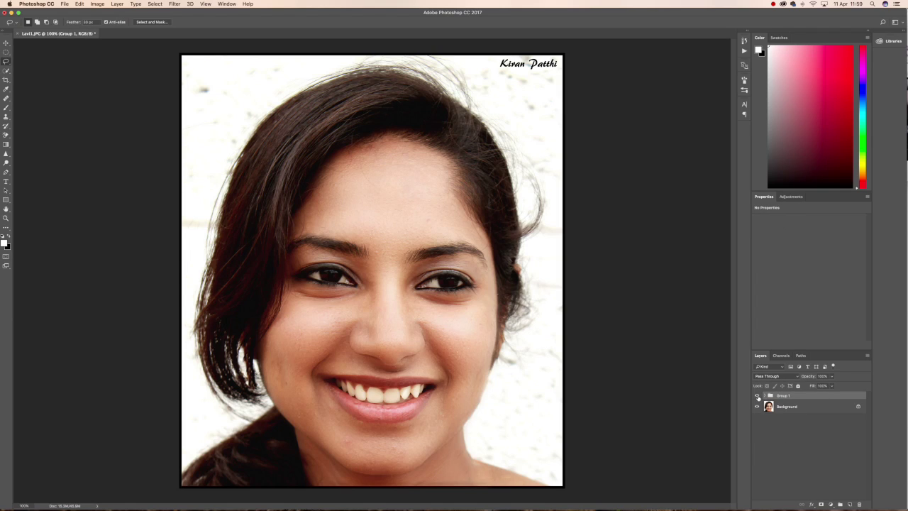
{"action": "left_click", "coordinate": [757, 396]}
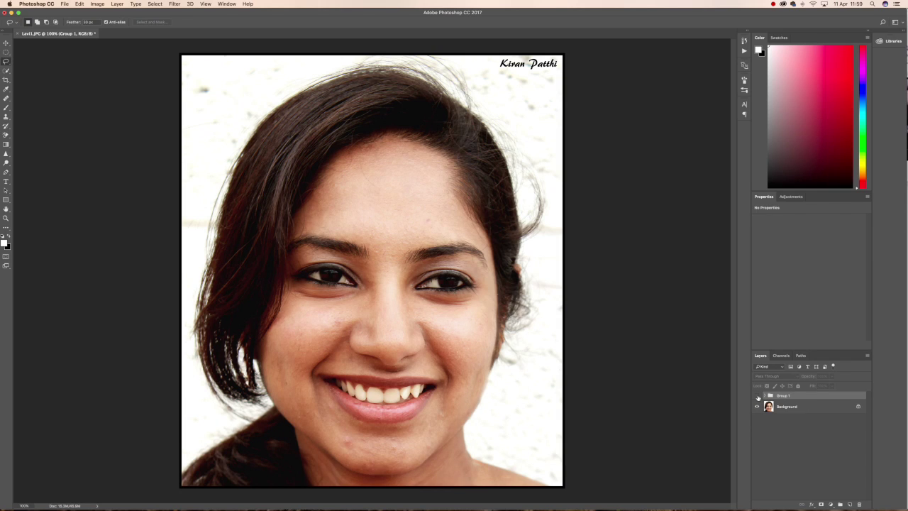
{"action": "left_click", "coordinate": [758, 396]}
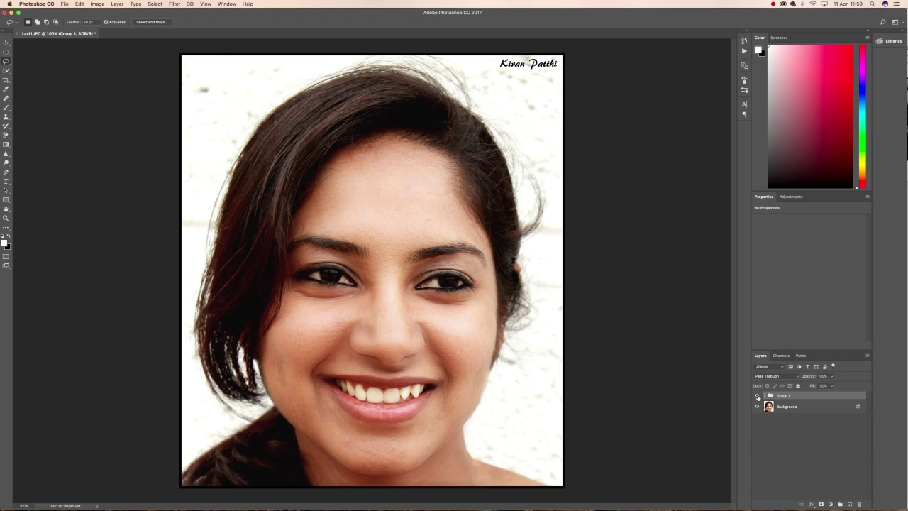
{"action": "left_click", "coordinate": [757, 396]}
{"action": "left_click", "coordinate": [758, 396]}
{"action": "left_click", "coordinate": [758, 397]}
{"action": "left_click", "coordinate": [758, 397]}
- Switch to Photo Booth and stop the running video recording
{"action": "mouse_move", "coordinate": [641, 504]}
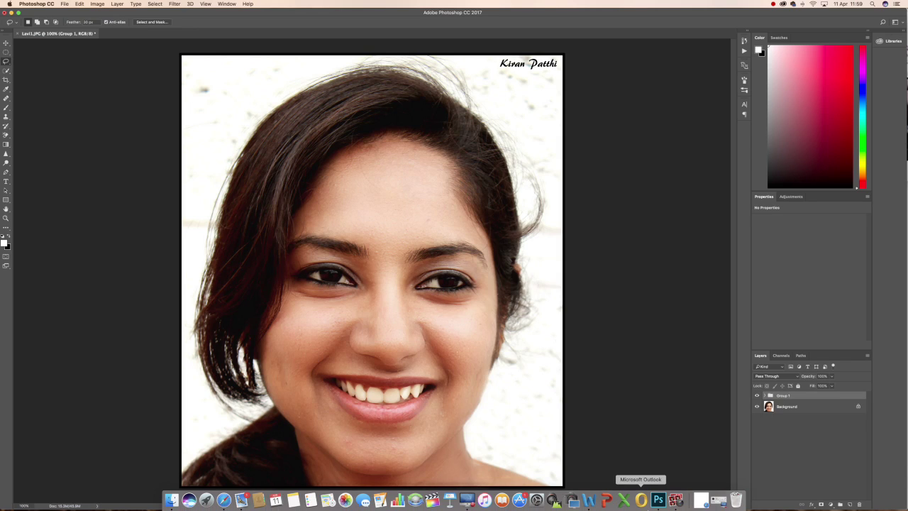
{"action": "left_click", "coordinate": [679, 500]}
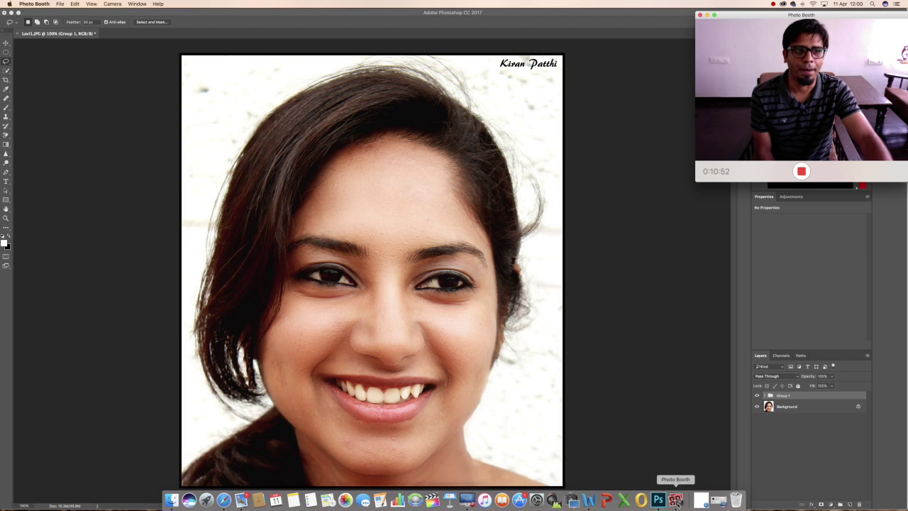
{"action": "left_click", "coordinate": [801, 171]}
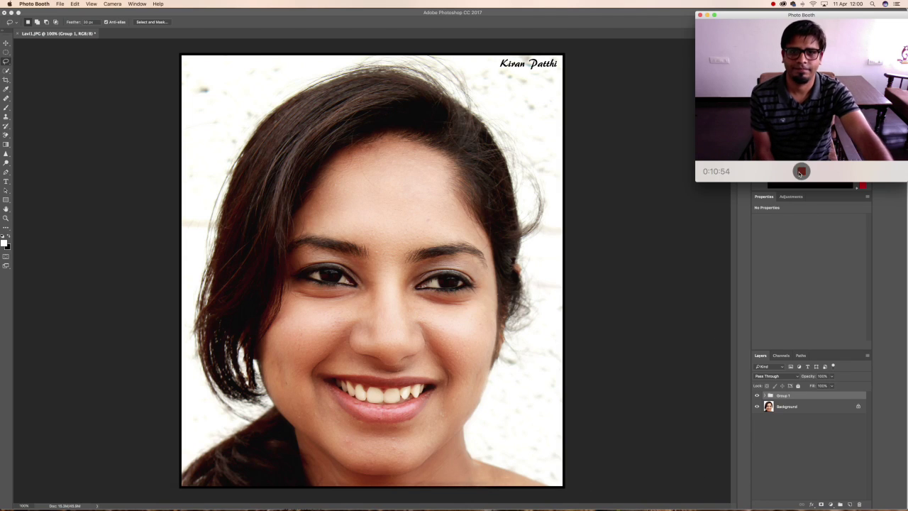